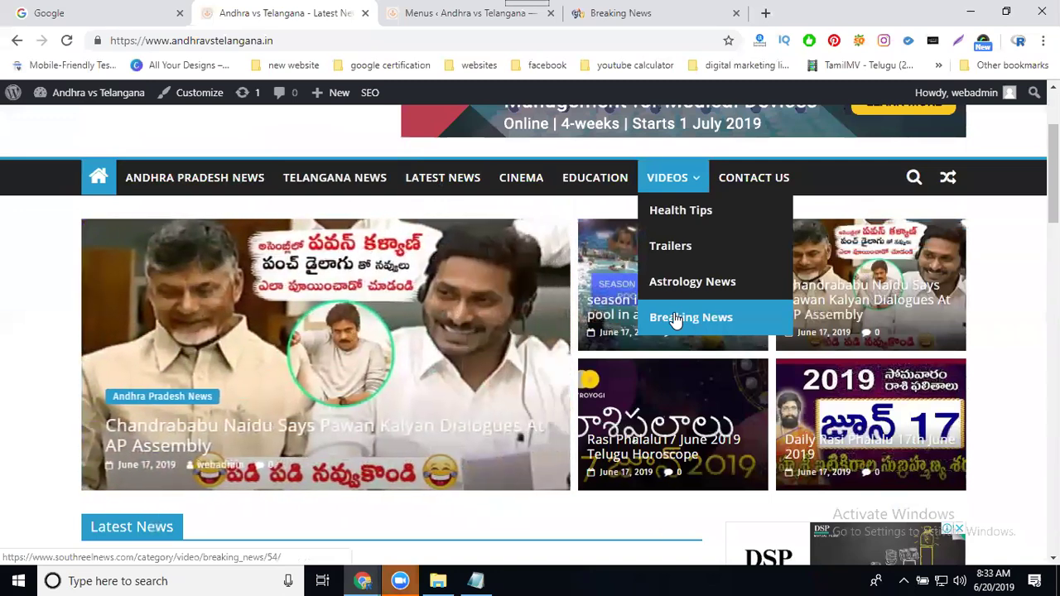
From the admin dashboard, open Appearance > Menus to edit the Primary menu.
click(431, 17)
click(69, 129)
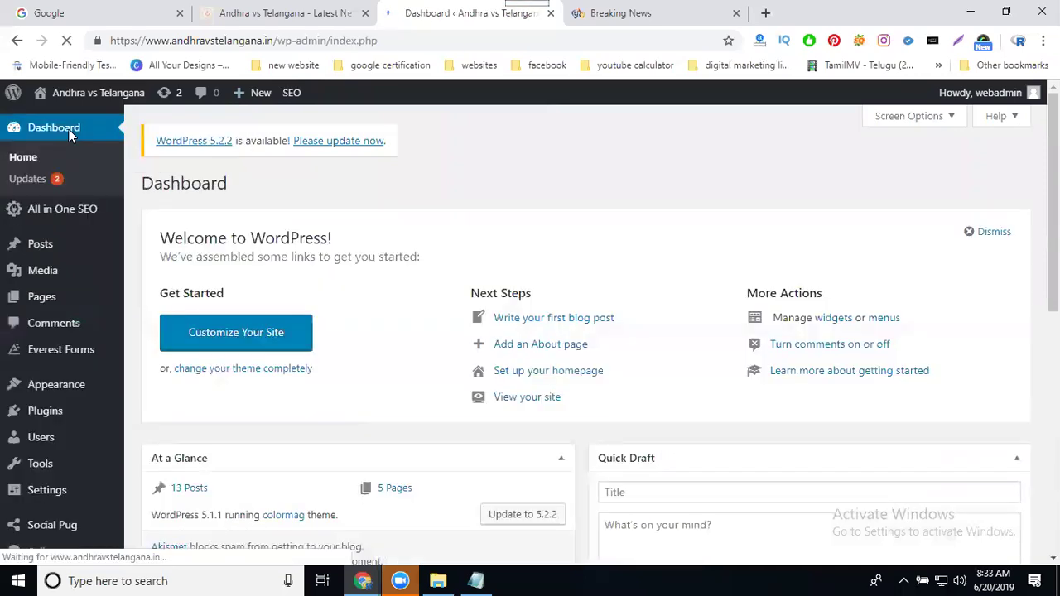
scroll(49, 232, down, 2)
mouse_move(67, 387)
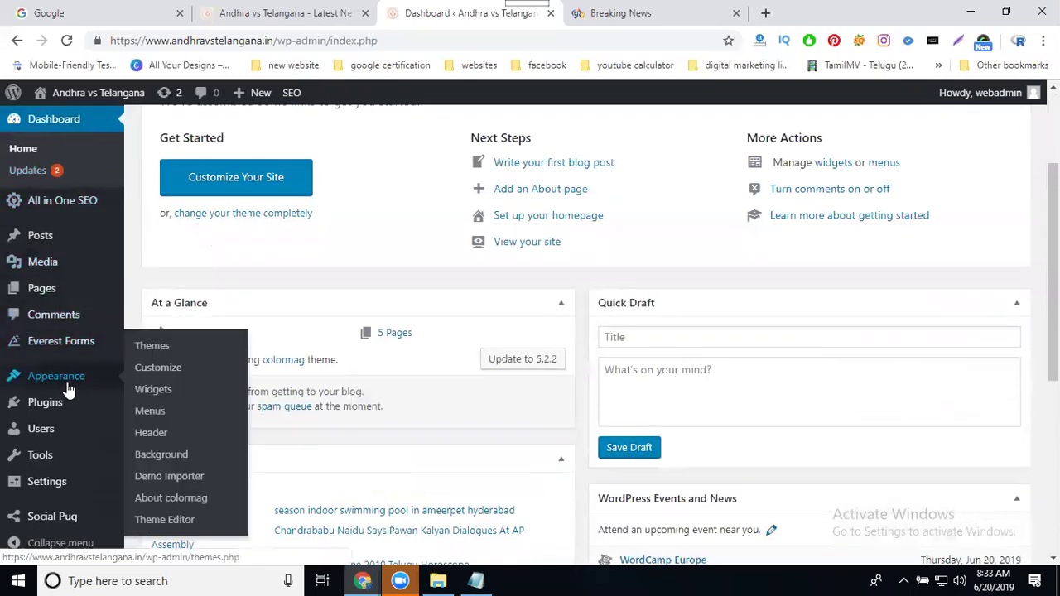
click(148, 412)
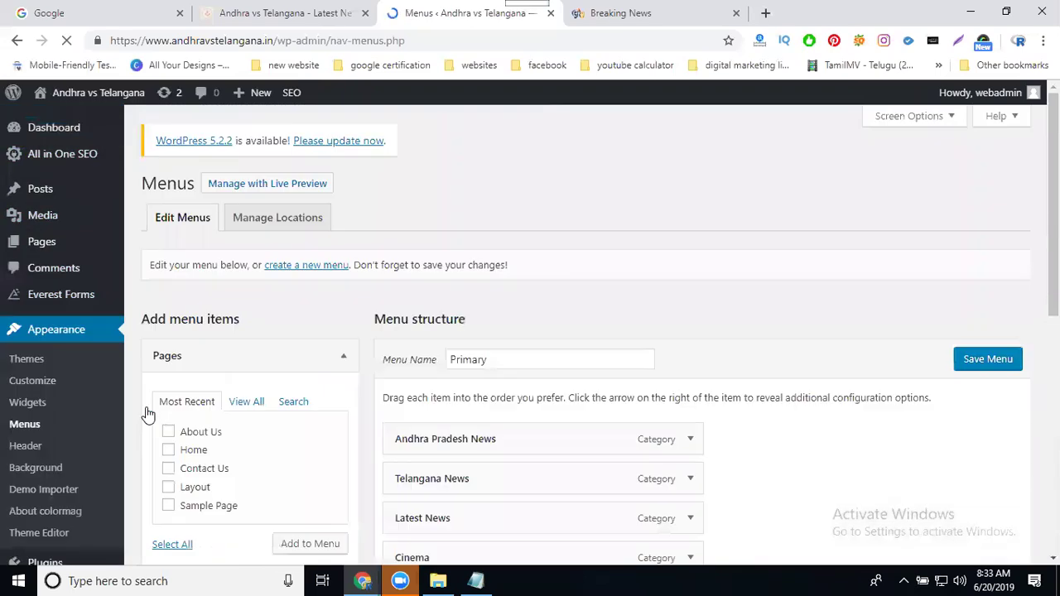
scroll(331, 273, down, 3)
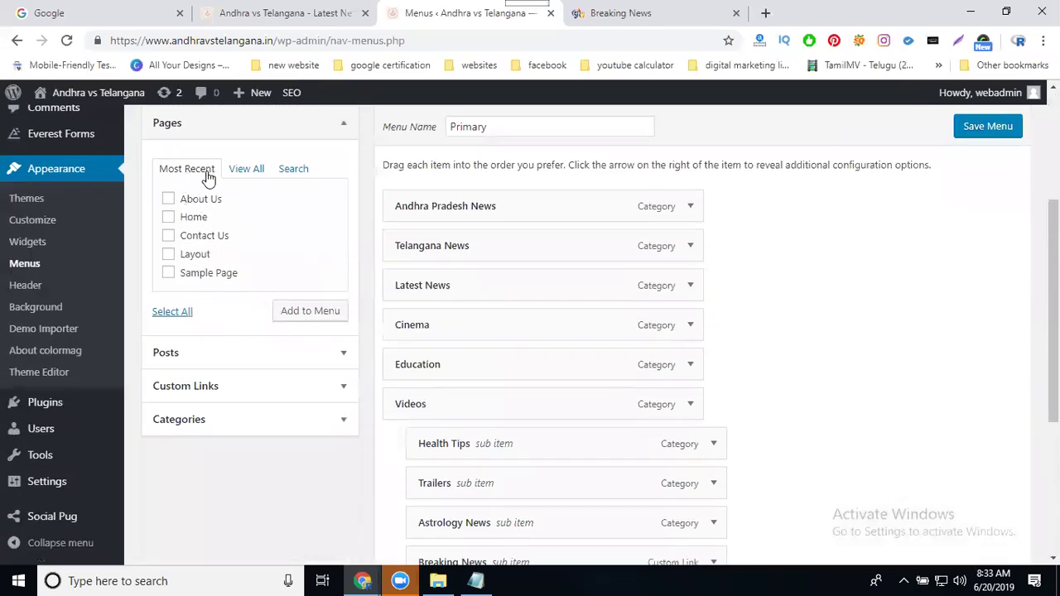
click(331, 352)
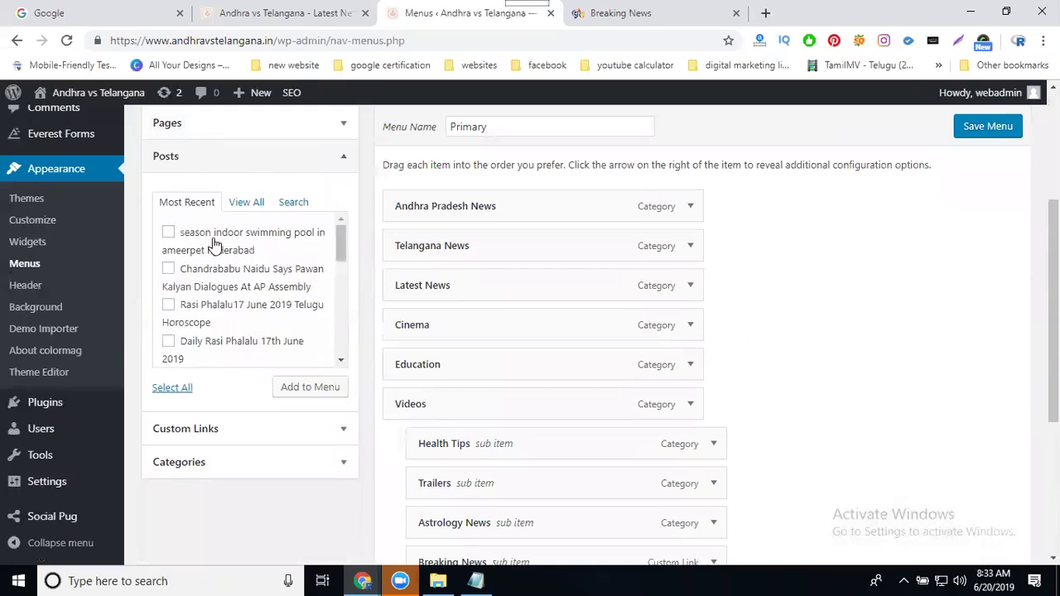
click(343, 432)
scroll(210, 291, down, 2)
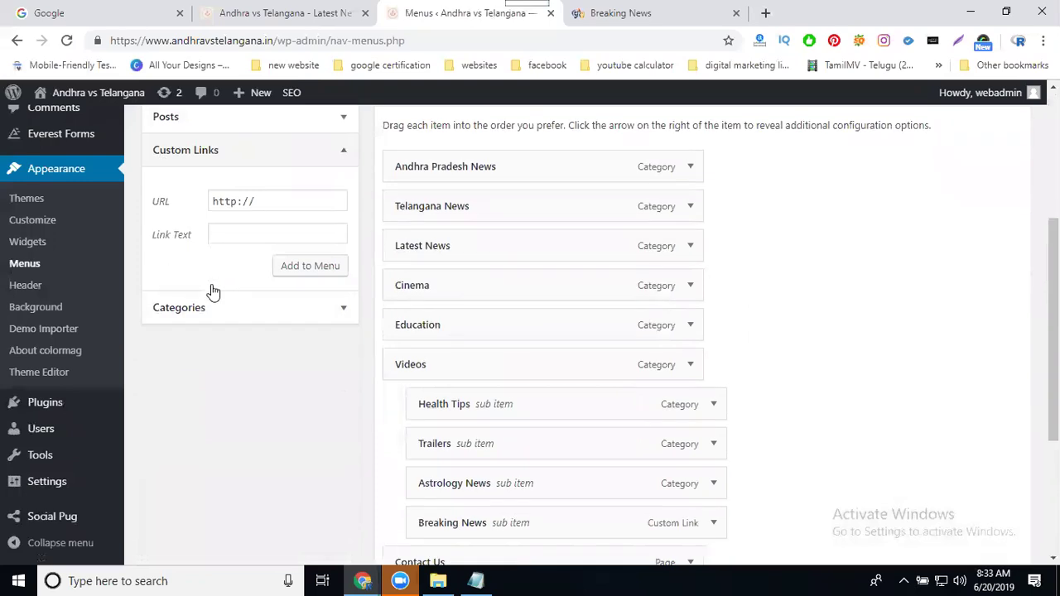
click(337, 272)
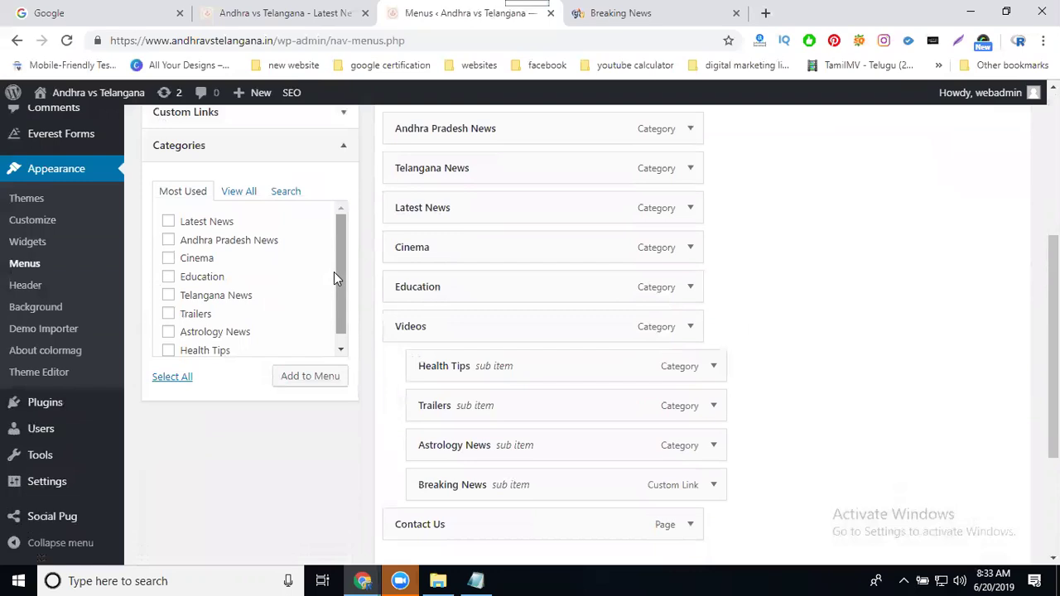
scroll(333, 273, up, 3)
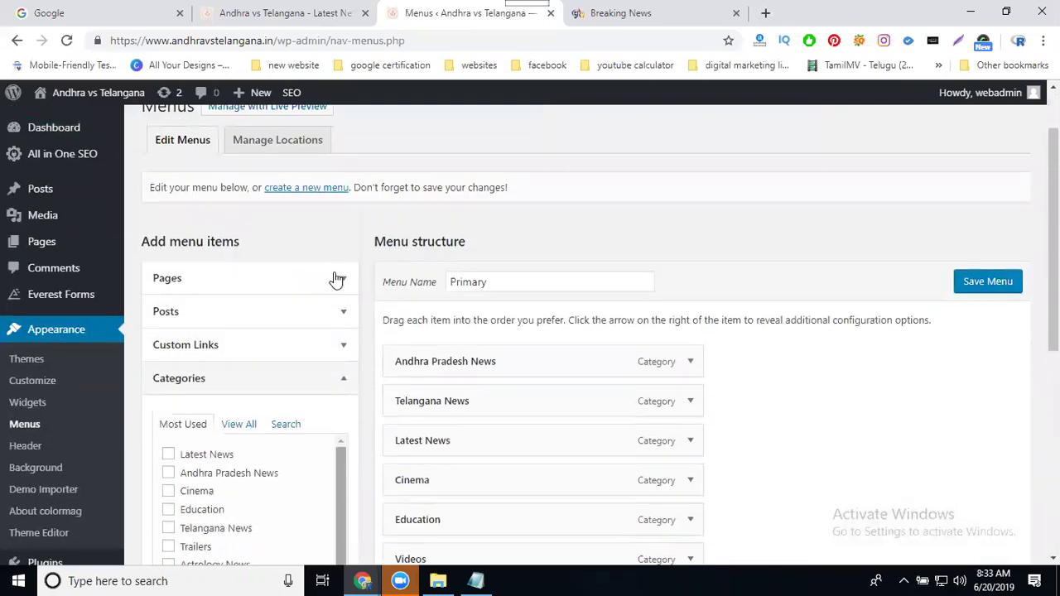
click(207, 284)
scroll(207, 284, down, 2)
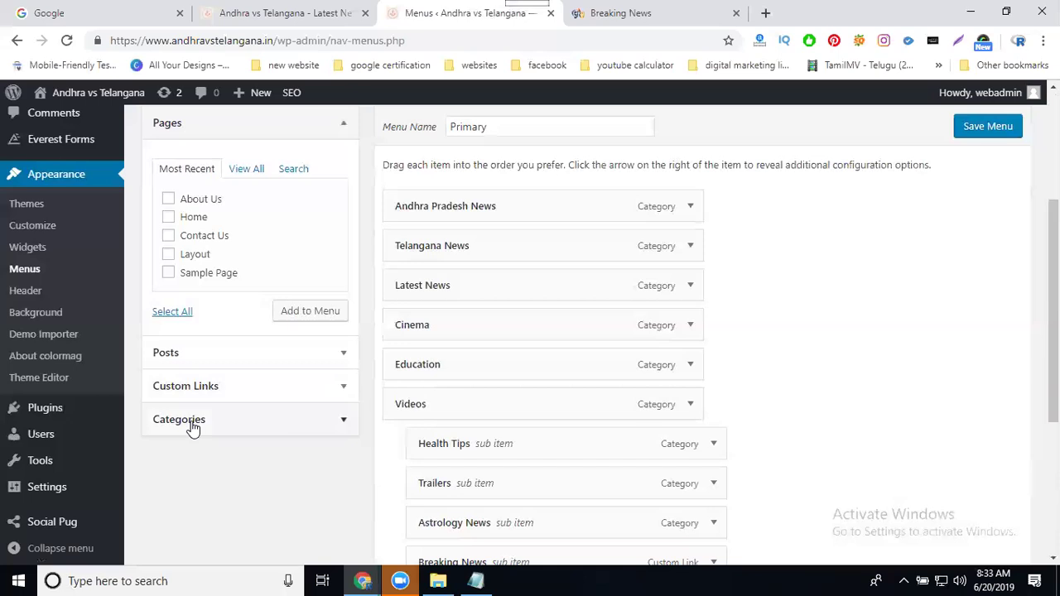
click(179, 419)
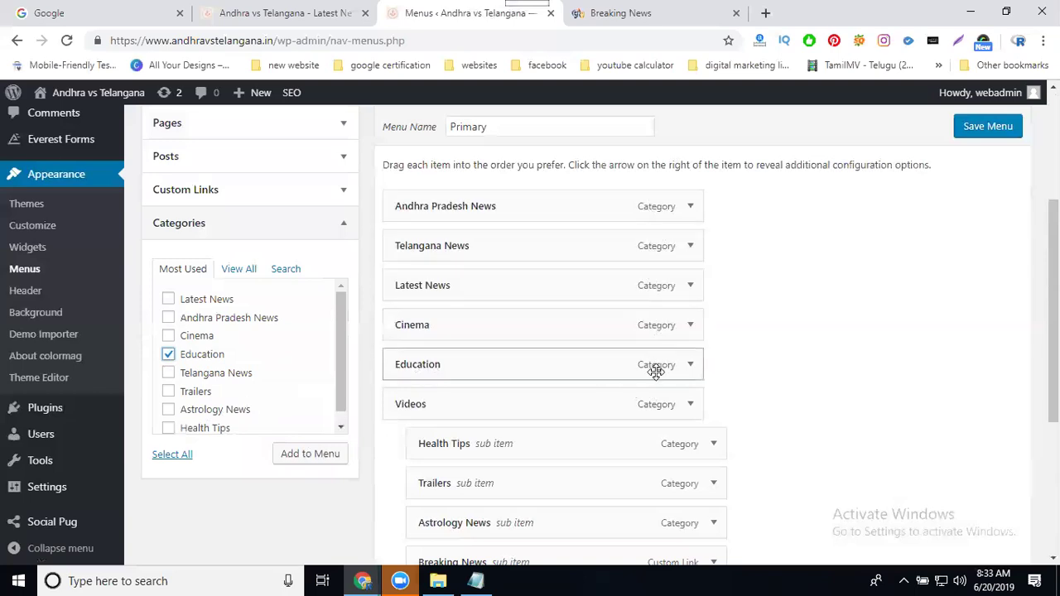
Add the About Us page to the Primary menu and drag it just above Contact Us.
scroll(510, 307, up, 1)
click(338, 207)
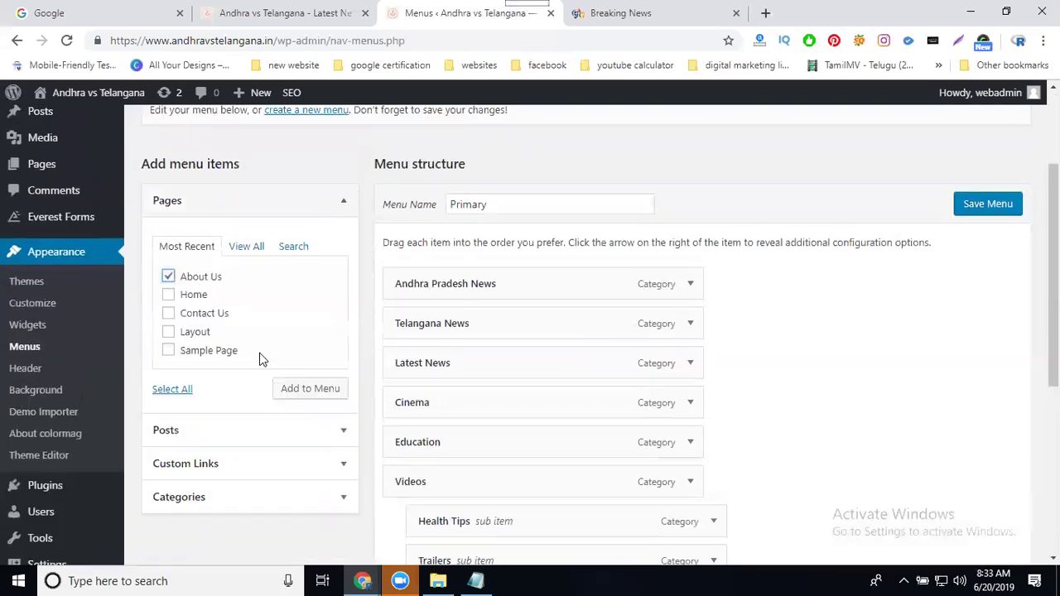
click(308, 389)
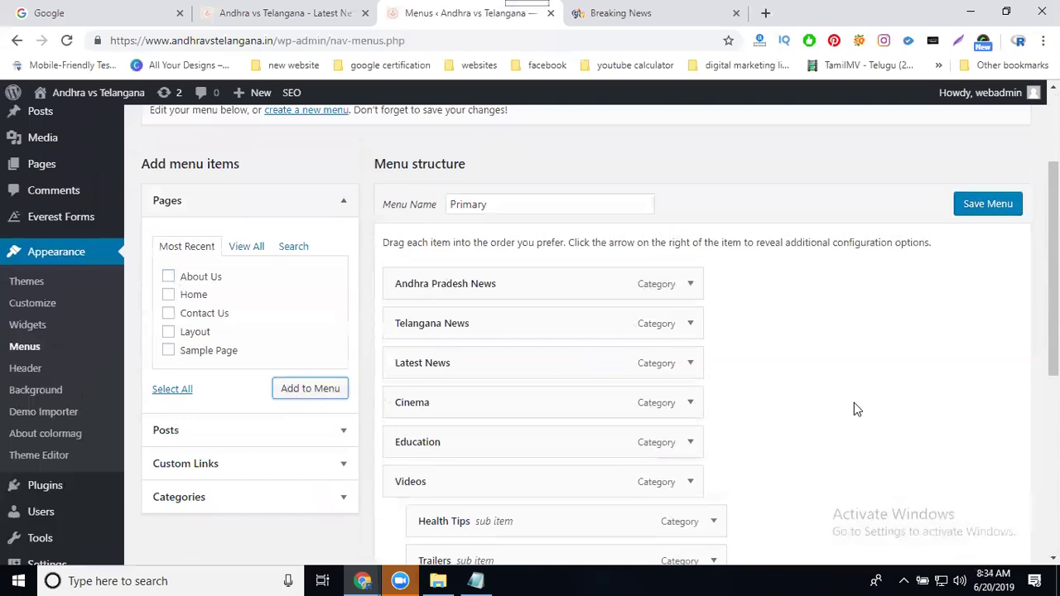
scroll(854, 404, down, 4)
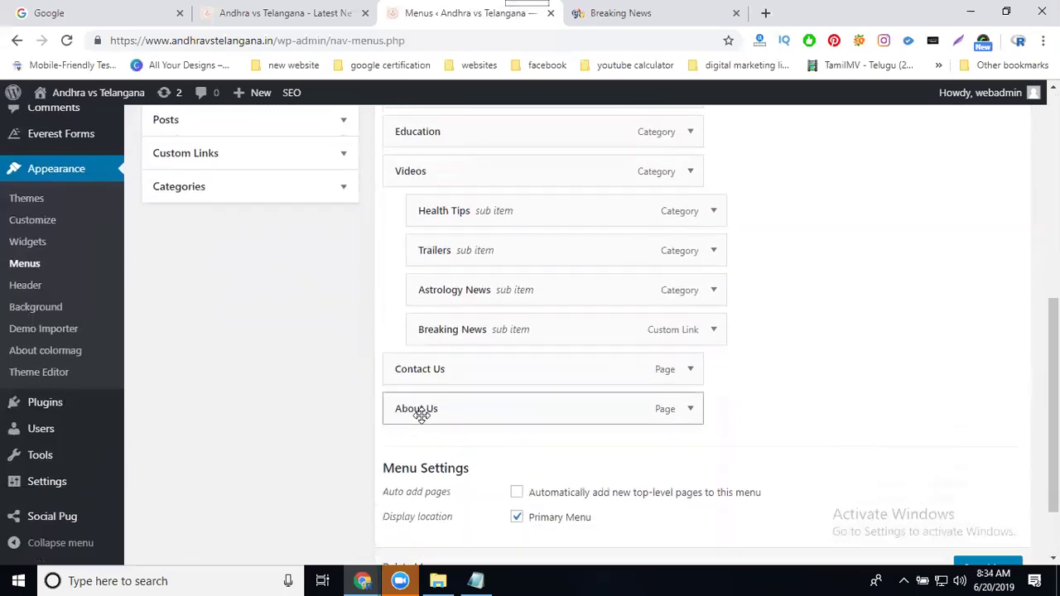
scroll(425, 449, up, 2)
scroll(437, 509, down, 1)
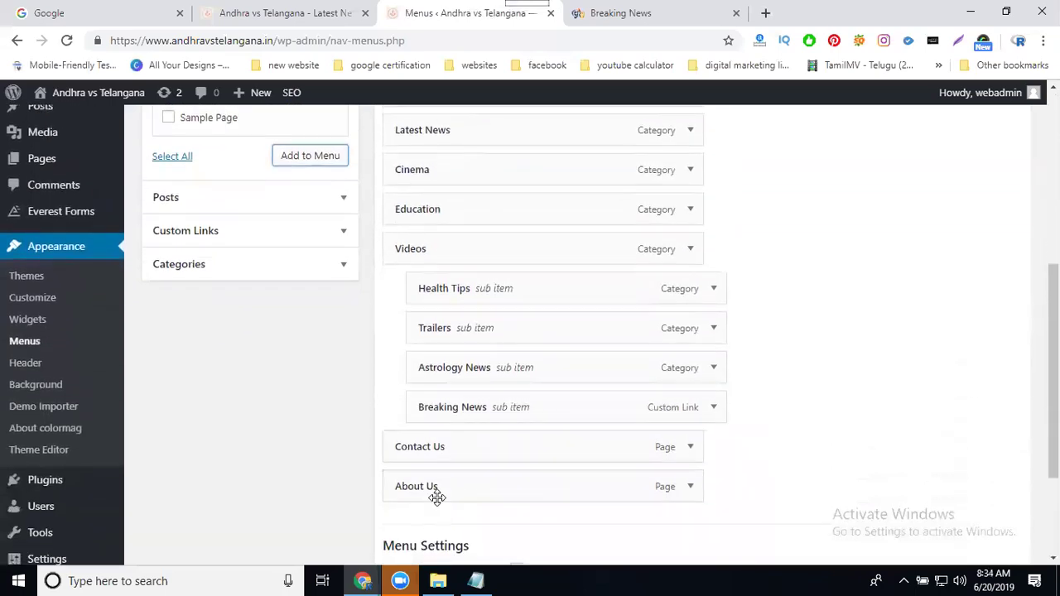
drag(436, 497, 395, 443)
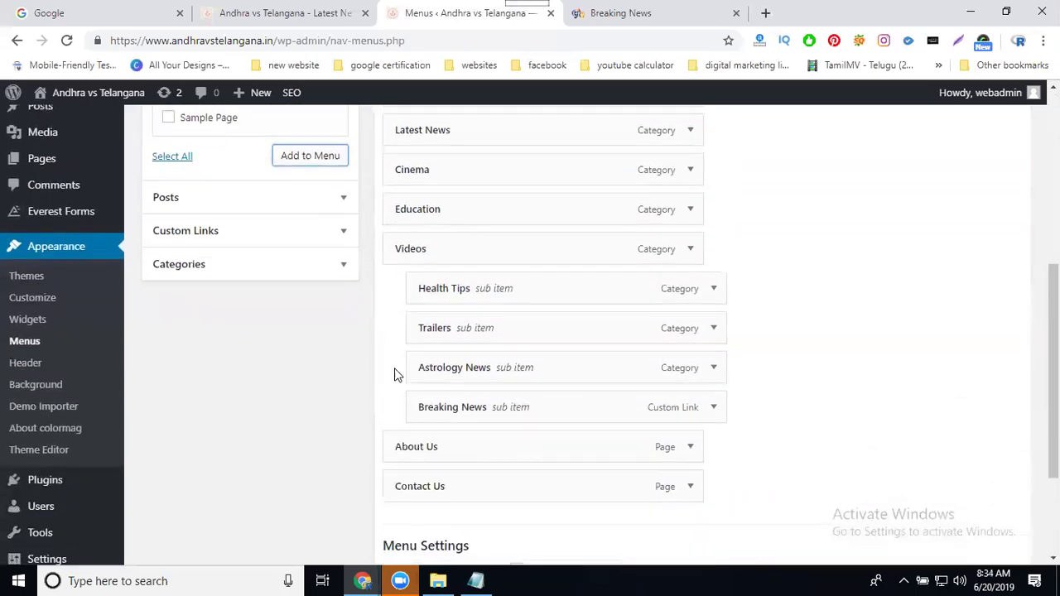
Save the Primary menu and reload the live homepage to confirm About Us precedes Contact Us.
click(307, 13)
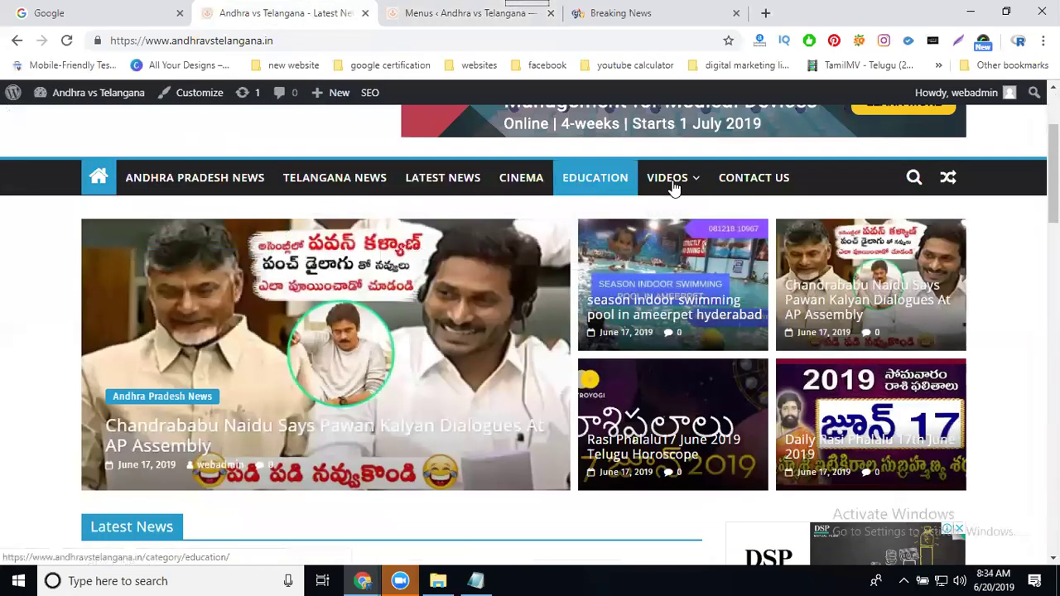
click(69, 43)
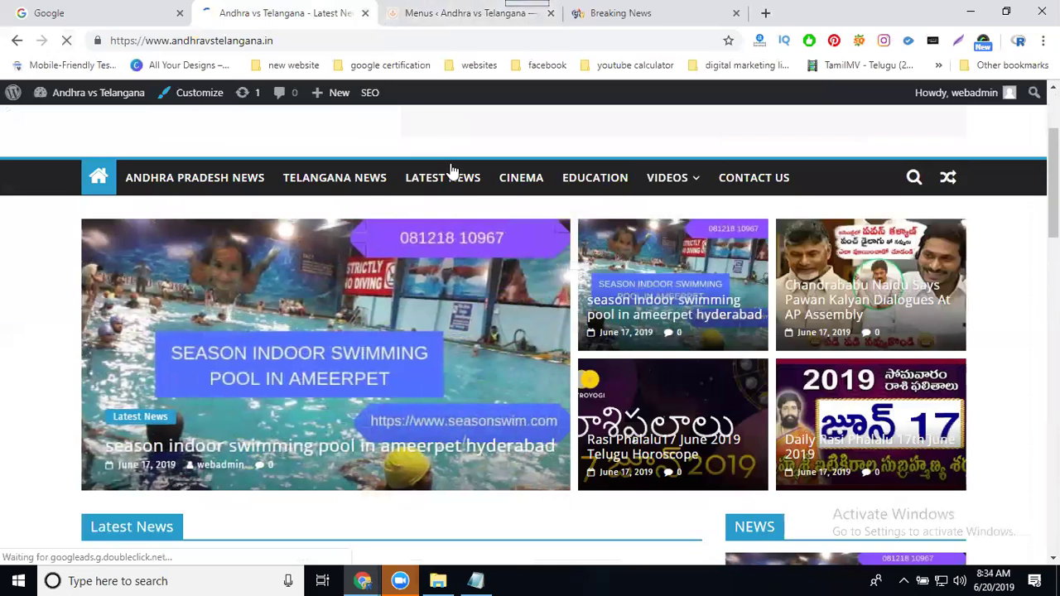
click(443, 13)
scroll(769, 317, down, 3)
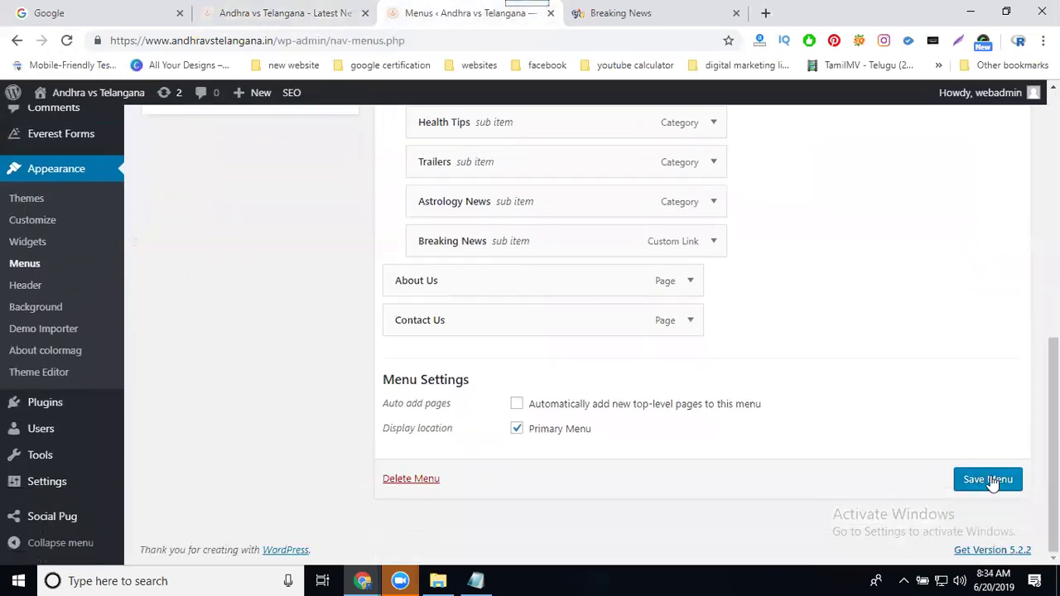
click(991, 480)
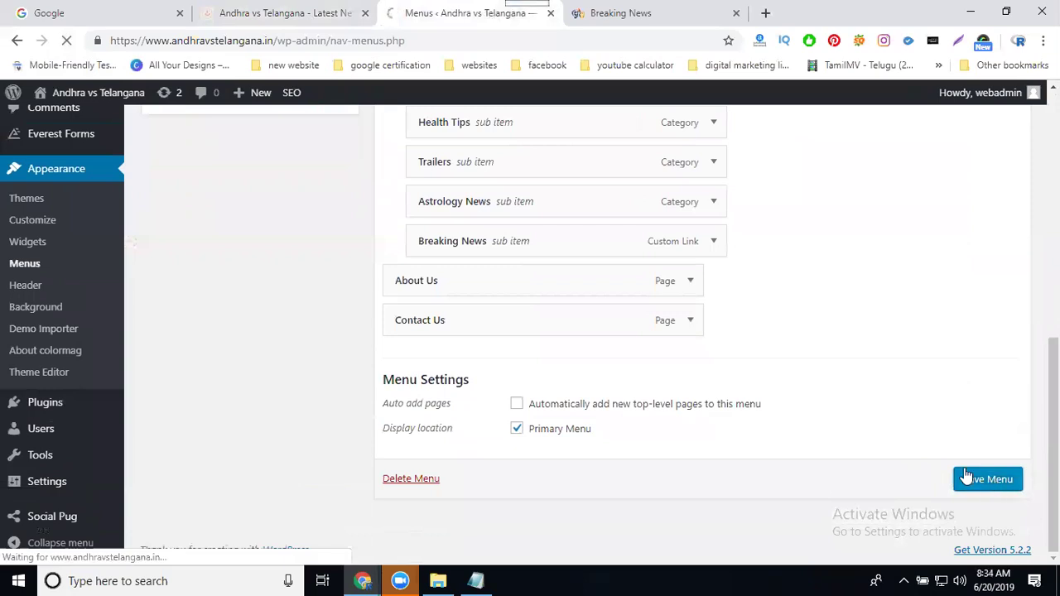
click(284, 13)
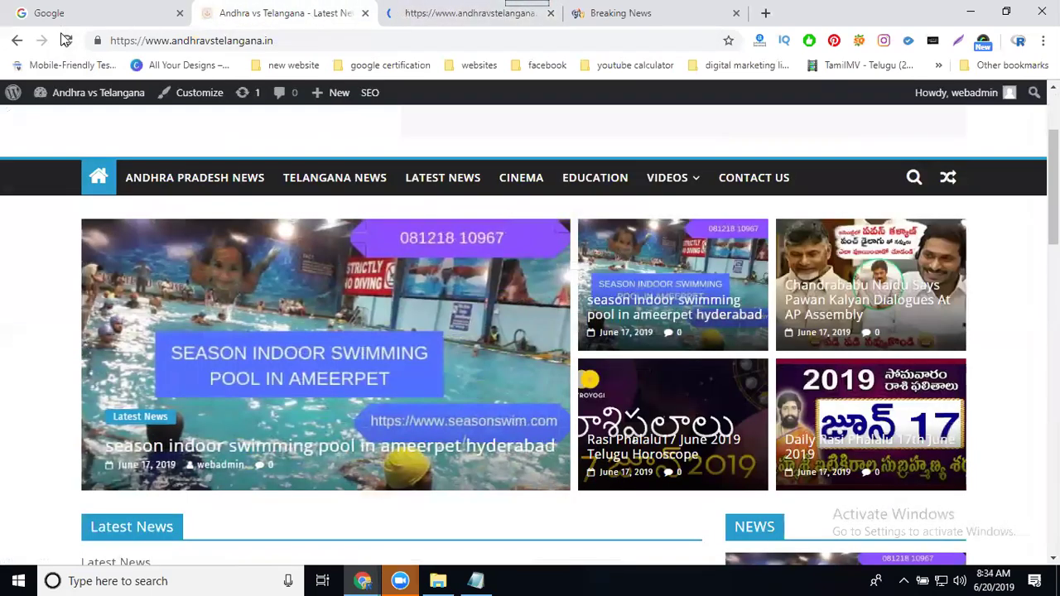
click(65, 41)
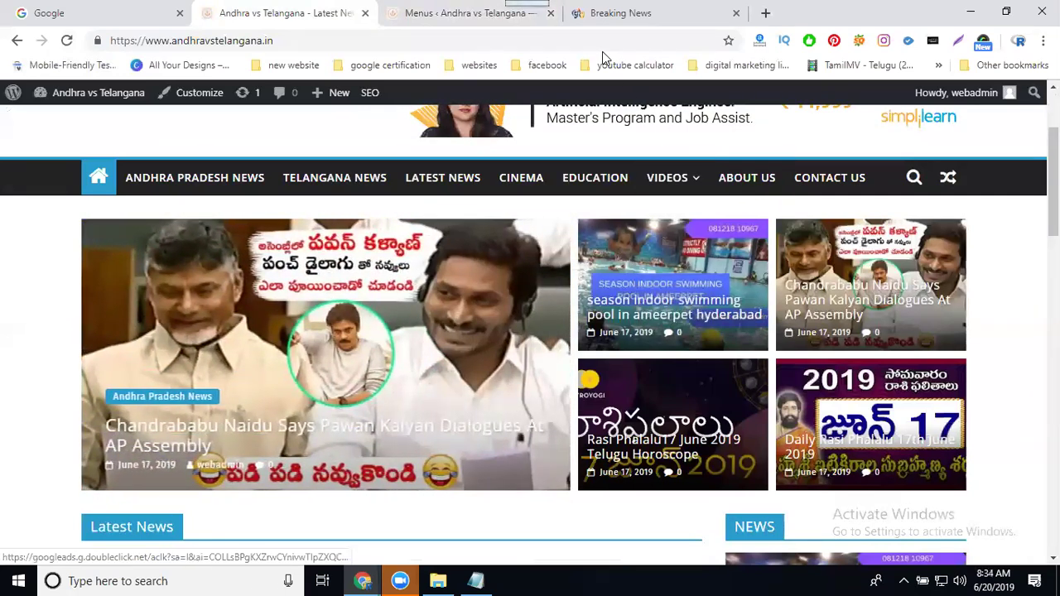
Nest About Us as a sub-item under Contact Us, save, and view the live site's nav bar.
click(492, 13)
scroll(501, 149, down, 4)
scroll(505, 166, down, 3)
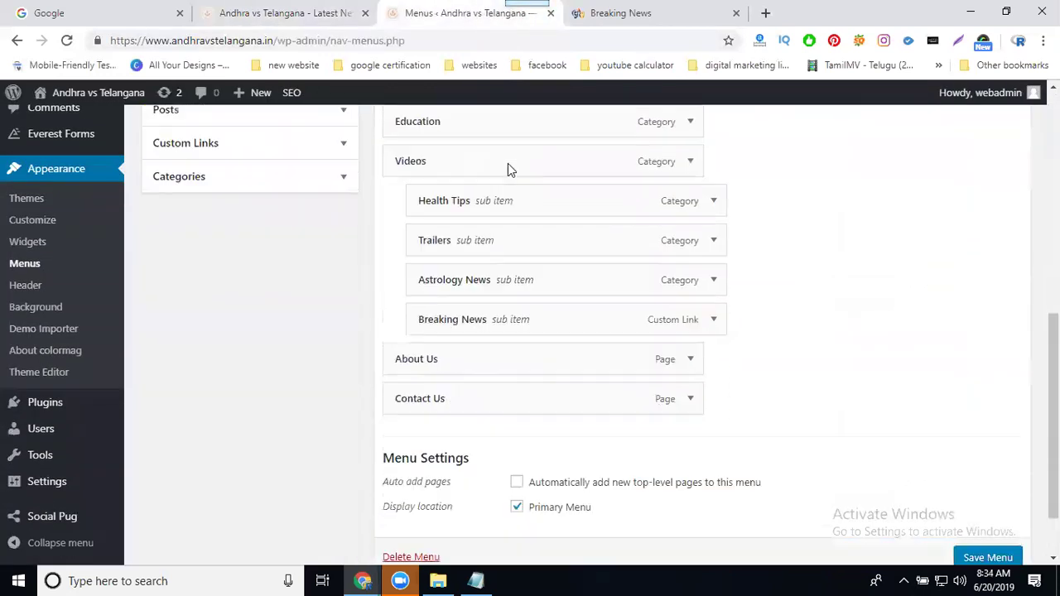
drag(466, 279, 428, 355)
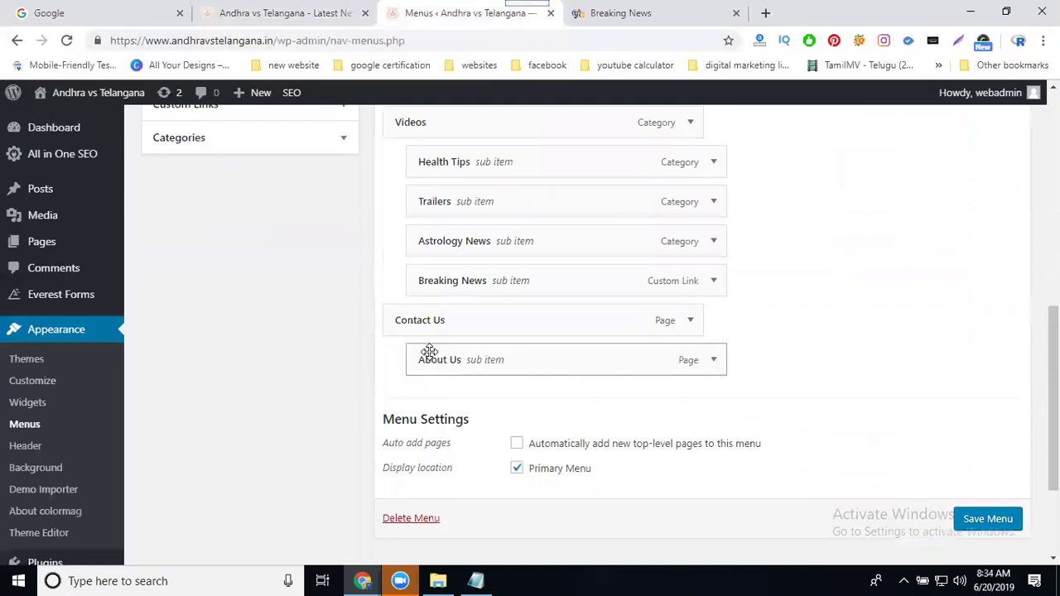
click(973, 520)
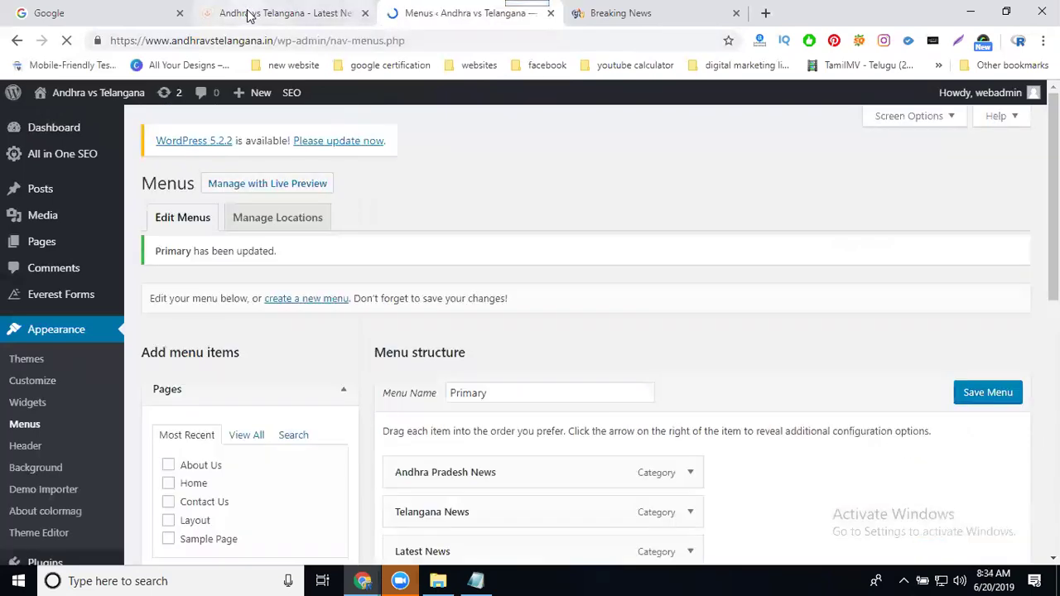
click(248, 14)
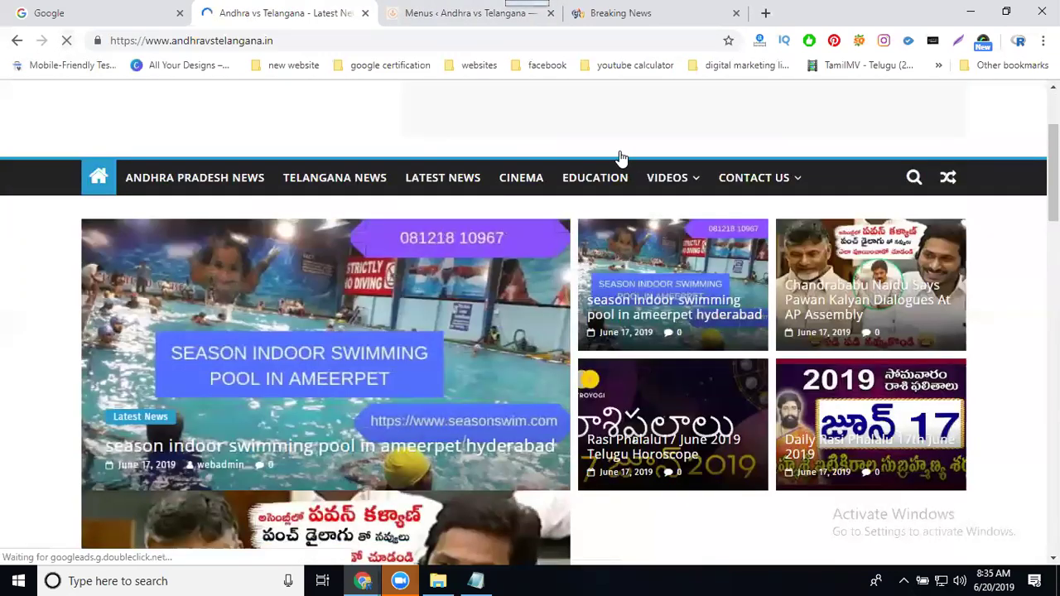
mouse_move(727, 180)
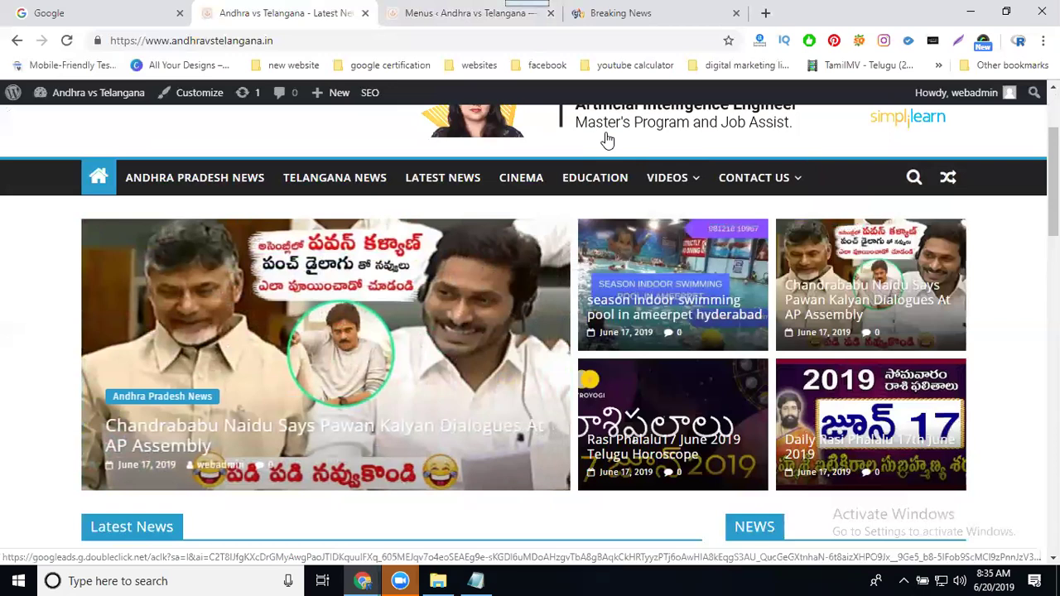
Nest Videos and its sub-items under About Us, save, and reload the live site.
click(438, 13)
scroll(464, 132, down, 5)
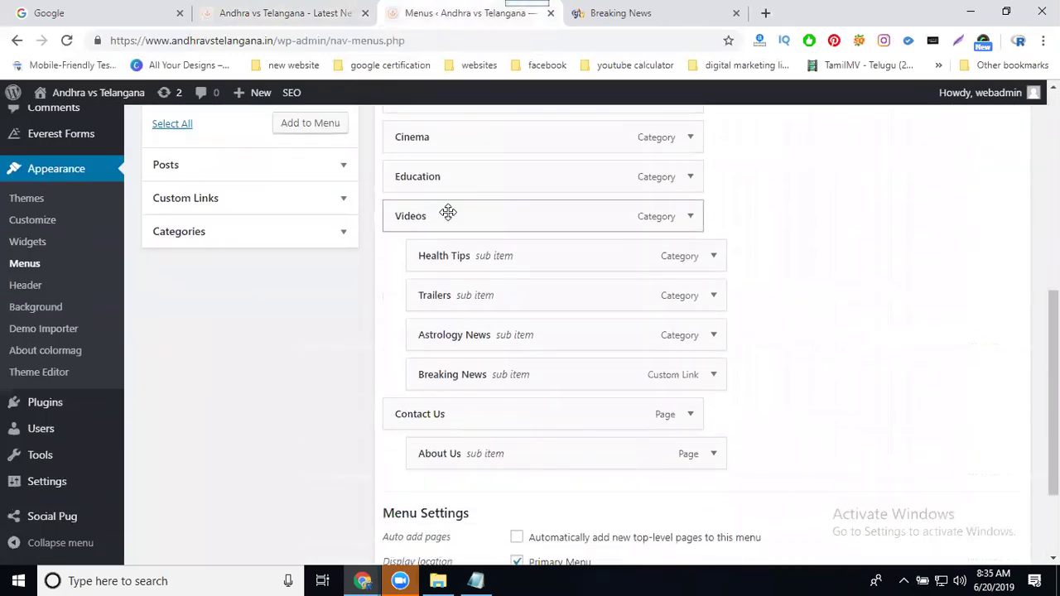
drag(440, 217, 497, 275)
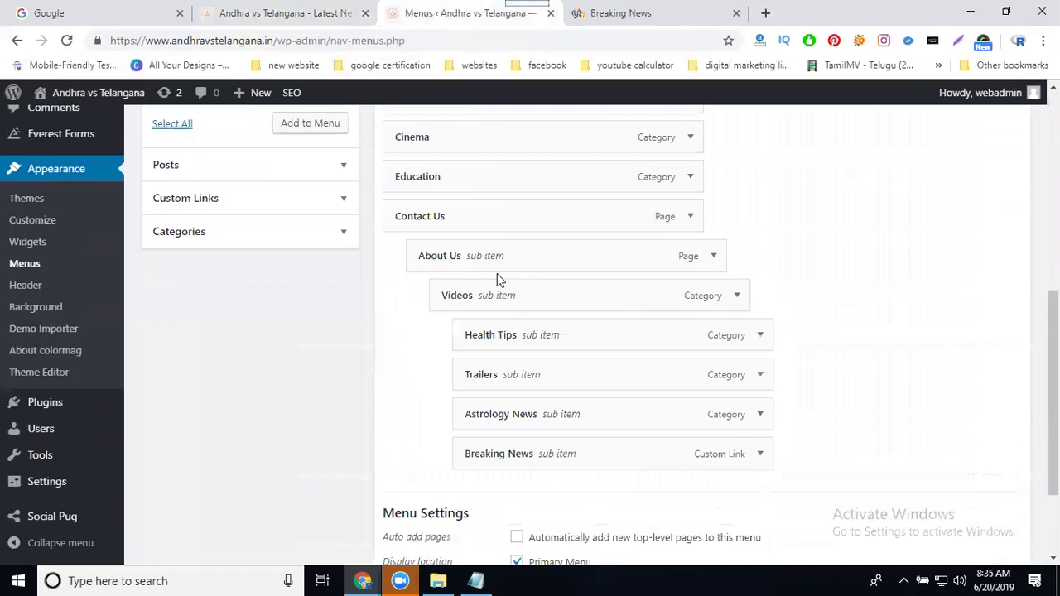
scroll(823, 333, down, 2)
click(975, 480)
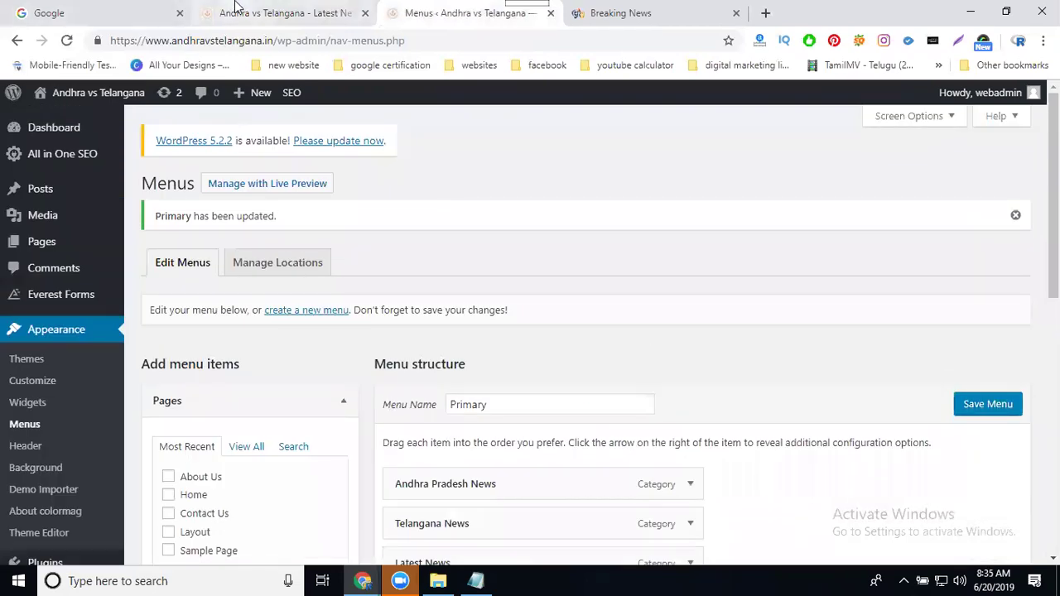
click(241, 12)
click(67, 40)
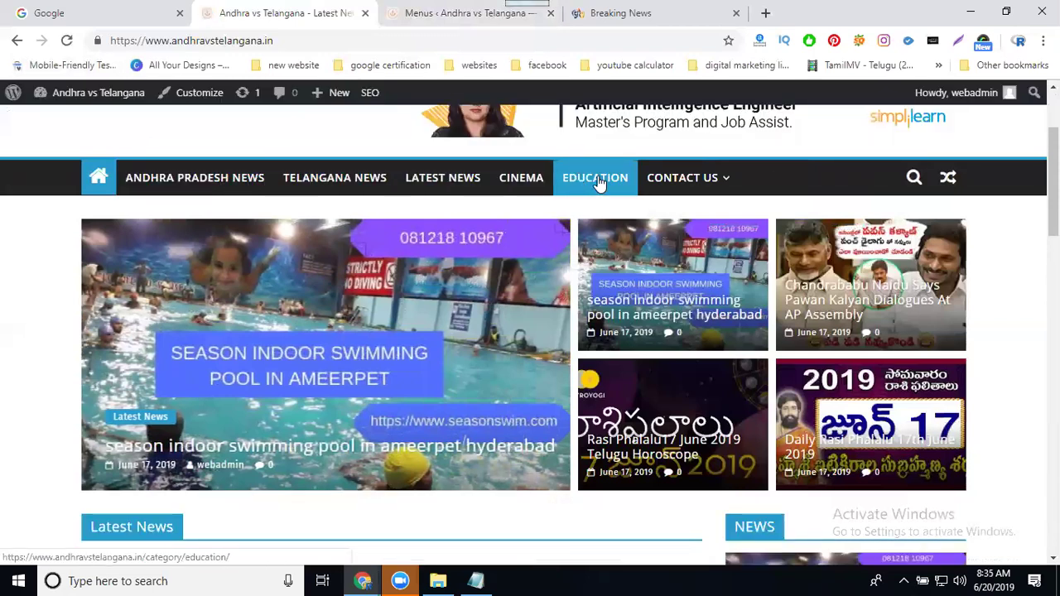
mouse_move(643, 178)
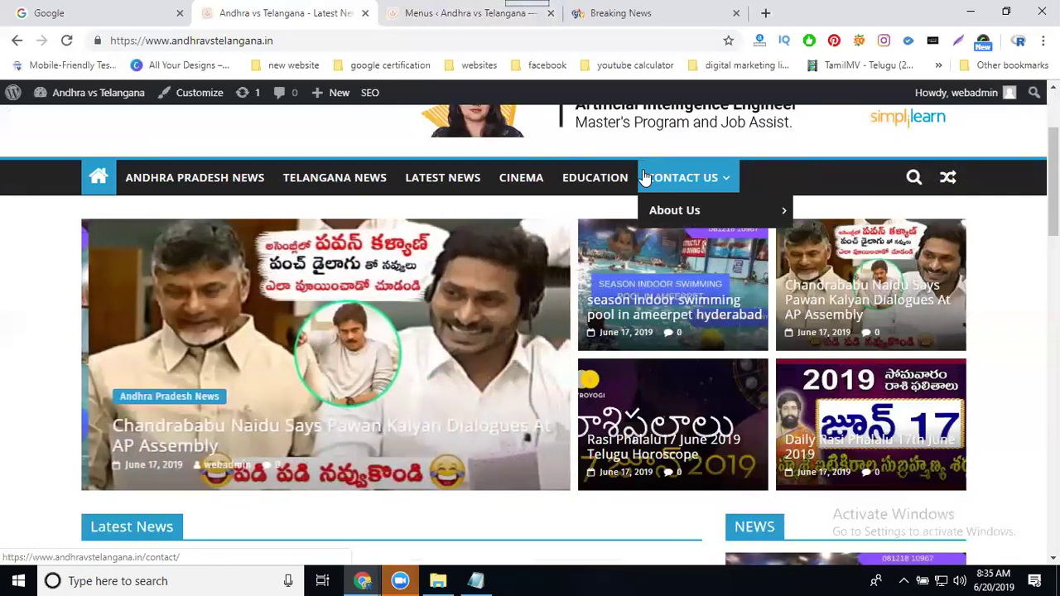
mouse_move(657, 212)
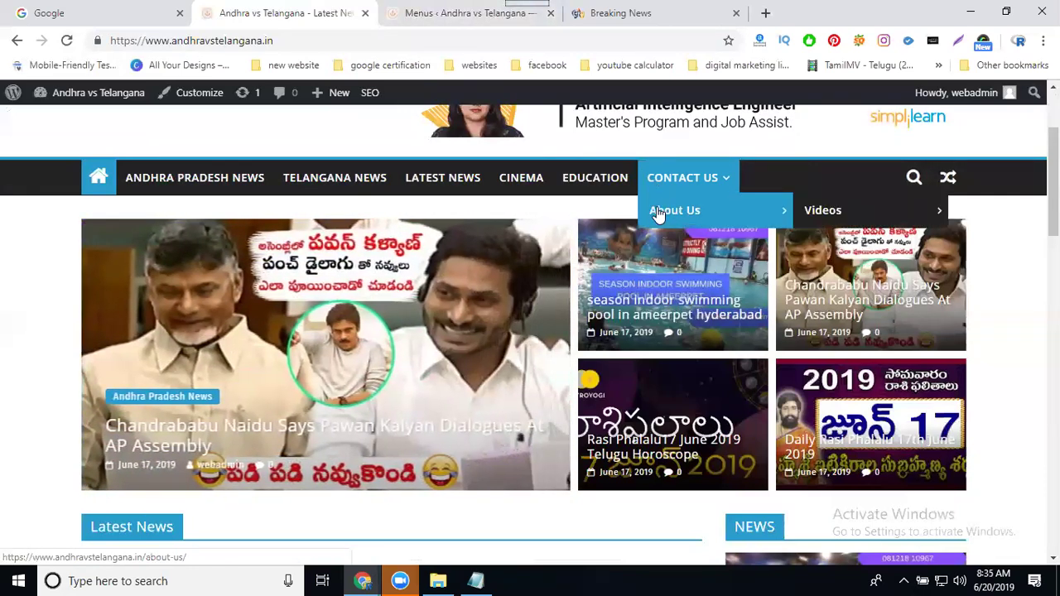
mouse_move(823, 210)
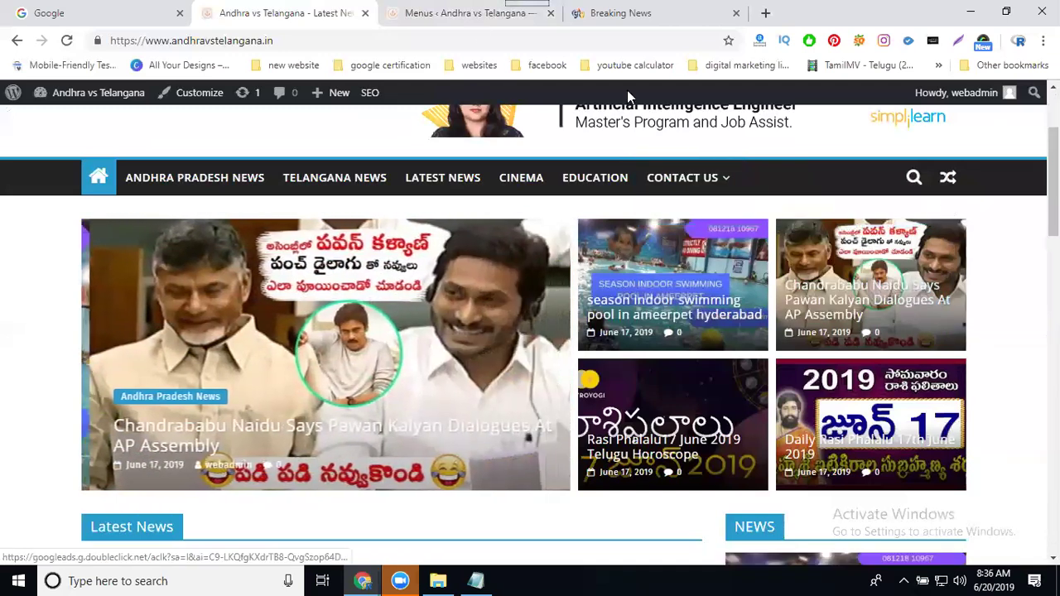
Move Videos back to a top-level item below Education in the Primary menu.
click(429, 16)
scroll(521, 318, down, 5)
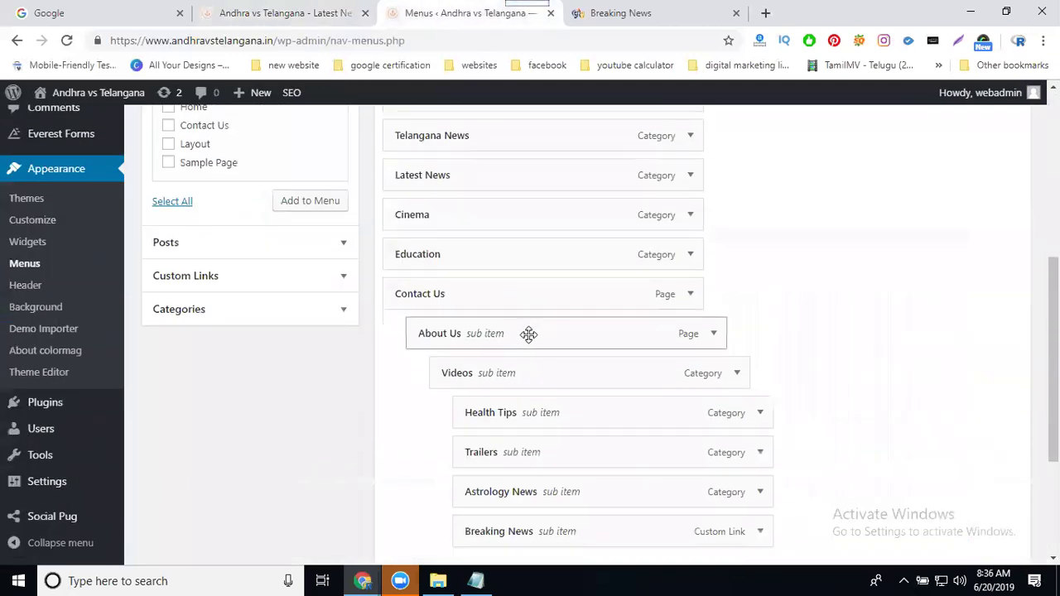
drag(511, 376, 402, 284)
scroll(523, 274, down, 3)
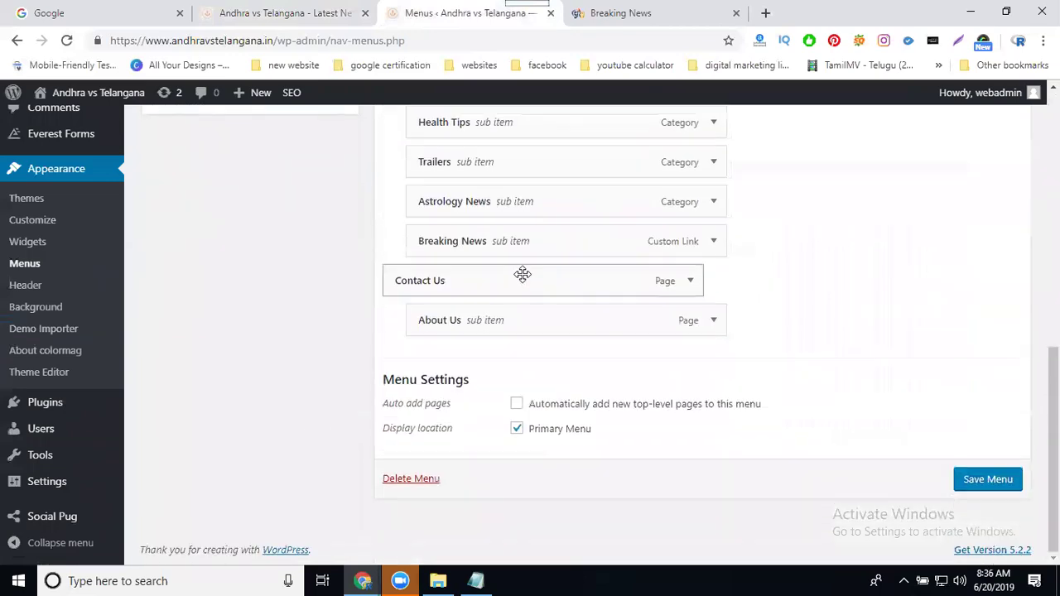
drag(480, 317, 445, 317)
Remove About Us from the menu, save, and reload the live site to show the final nav bar.
scroll(445, 317, up, 1)
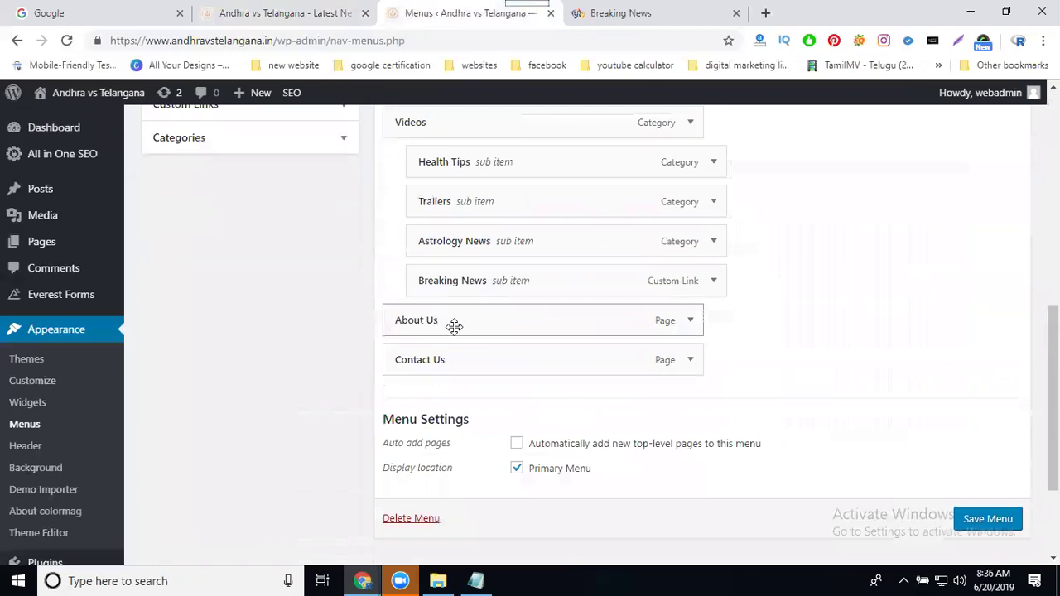
click(688, 327)
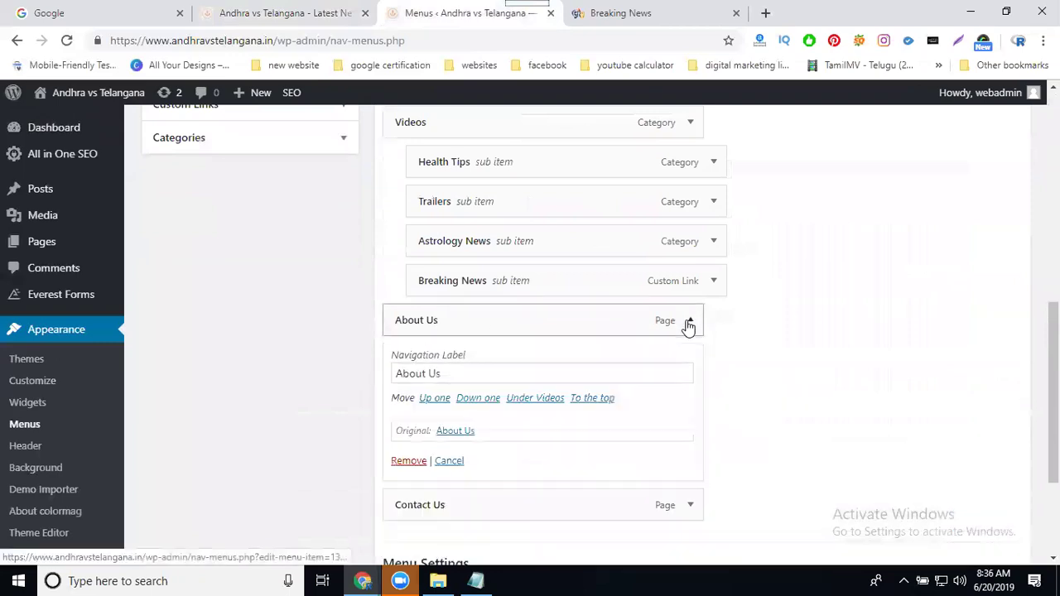
click(410, 461)
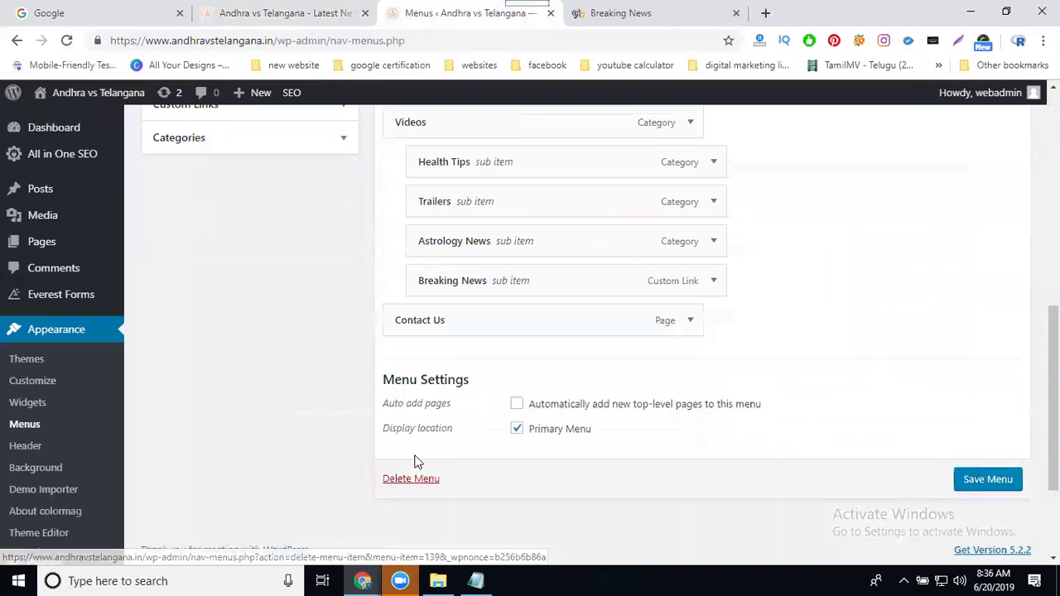
click(1002, 481)
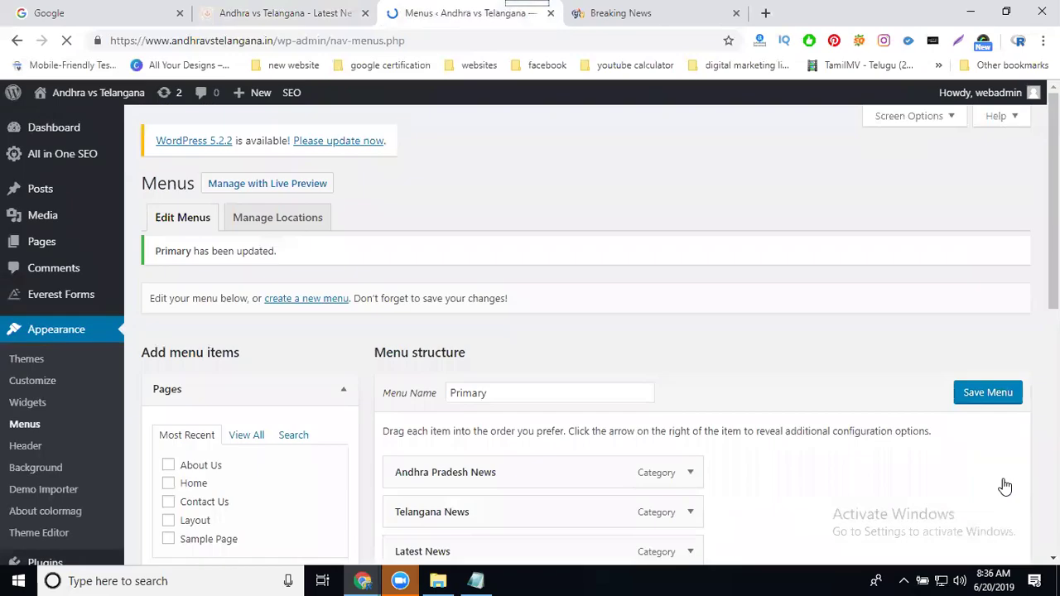
click(294, 13)
click(66, 41)
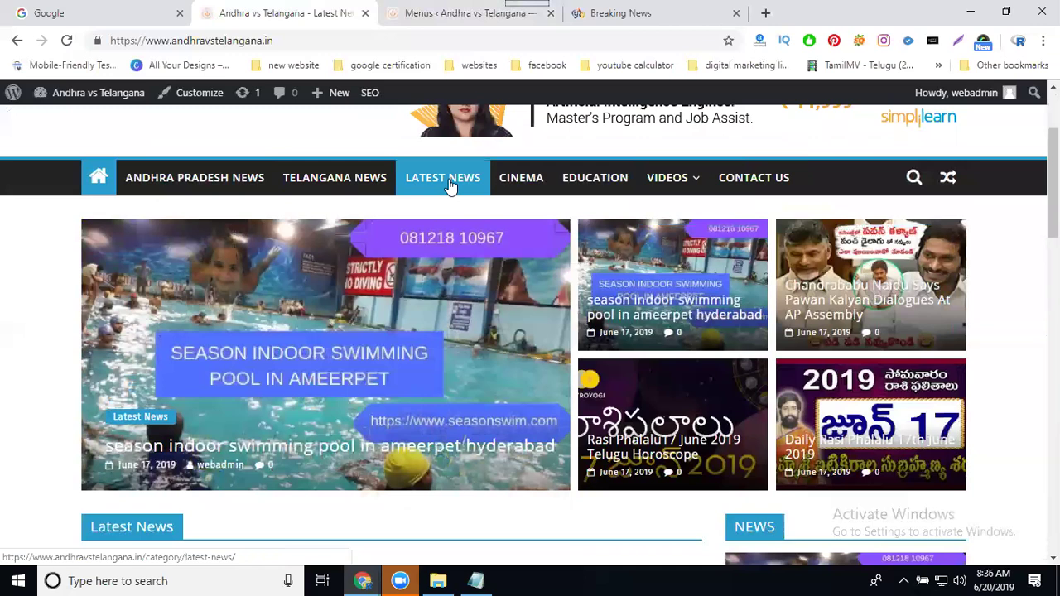
mouse_move(653, 181)
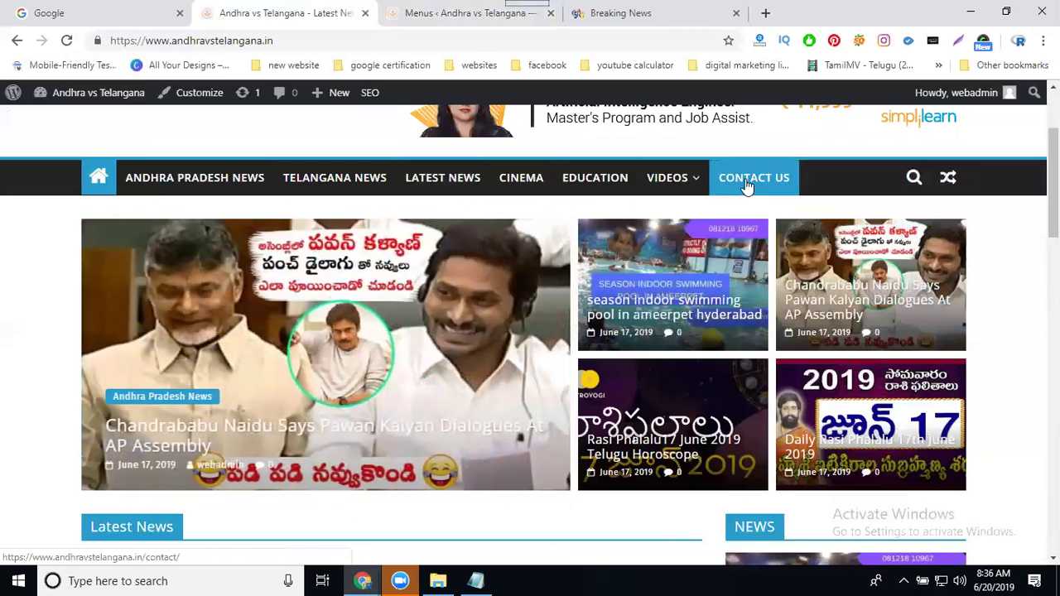
mouse_move(684, 176)
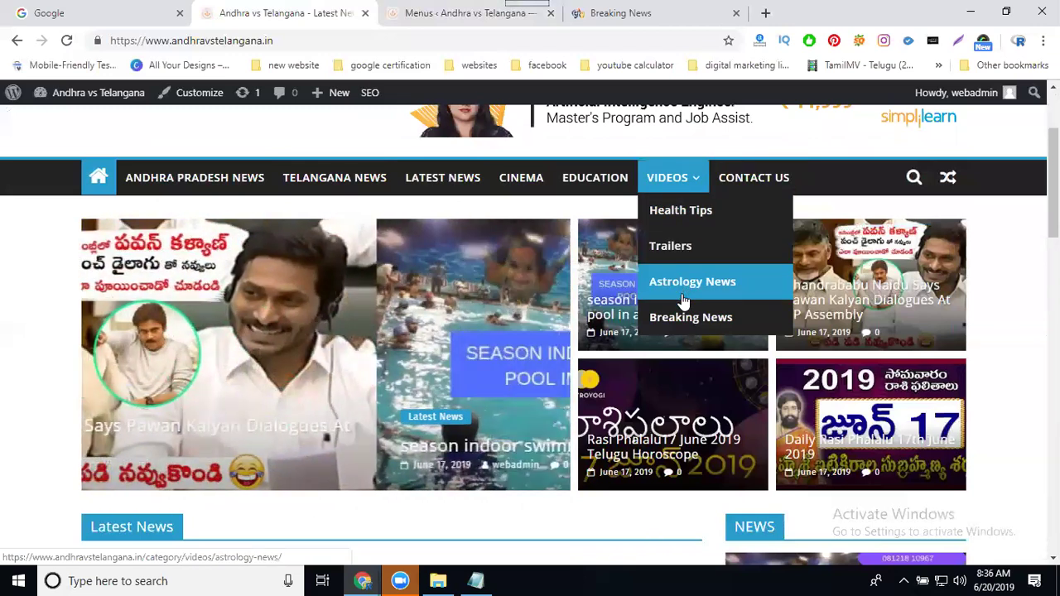